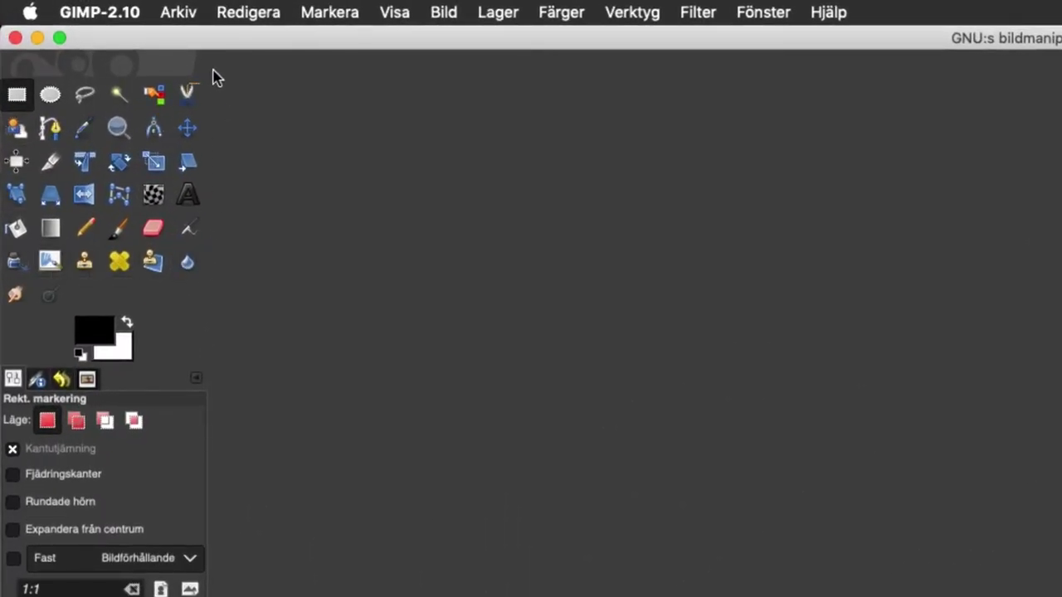
Open the GIMP-2.10 application menu that holds Inställningar (Preferences).
{"action": "left_click", "coordinate": [114, 11]}
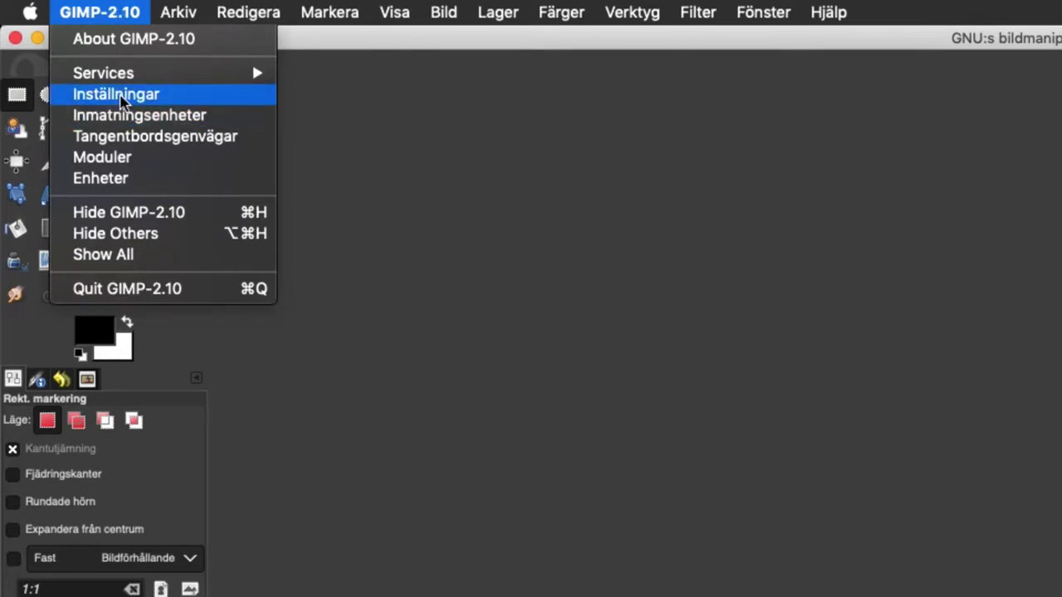
In Inställningar, change the Ikontema from Color to Legacy and close the dialog.
{"action": "left_click", "coordinate": [121, 94]}
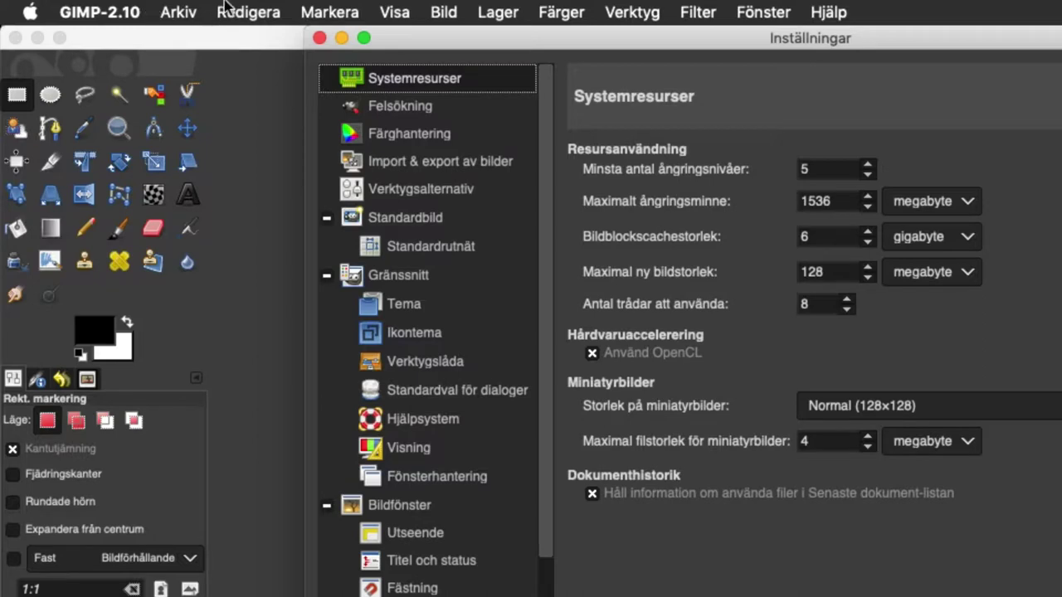
{"action": "left_click", "coordinate": [407, 334]}
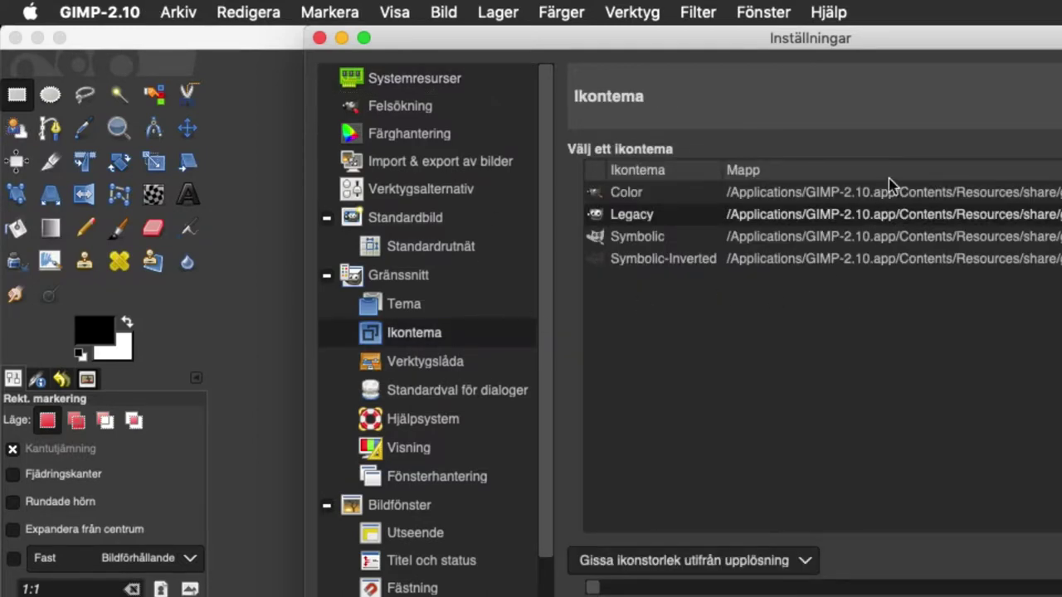
{"action": "left_click", "coordinate": [838, 197]}
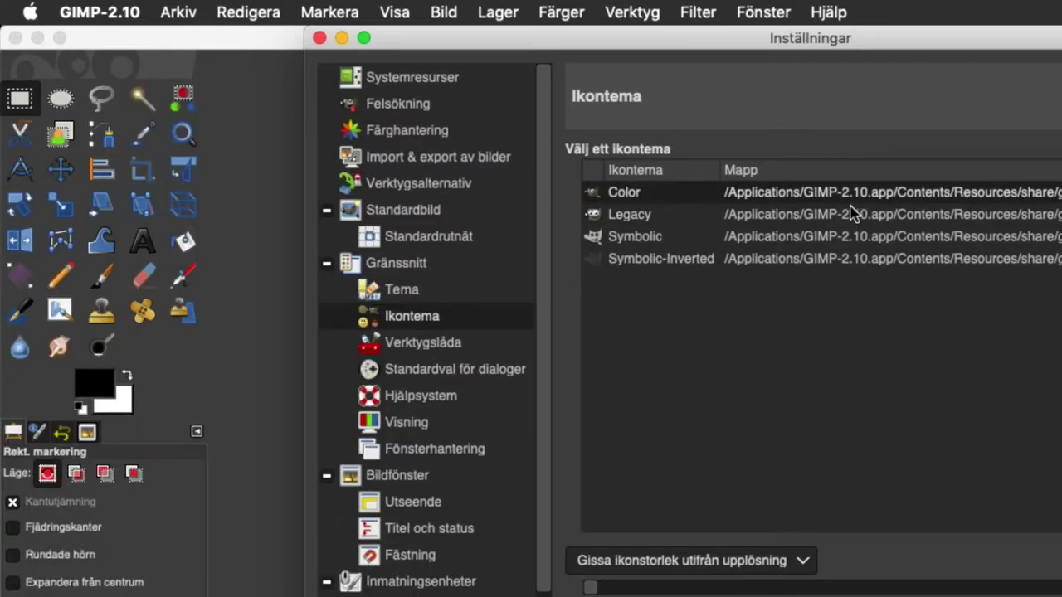
{"action": "left_click", "coordinate": [796, 218]}
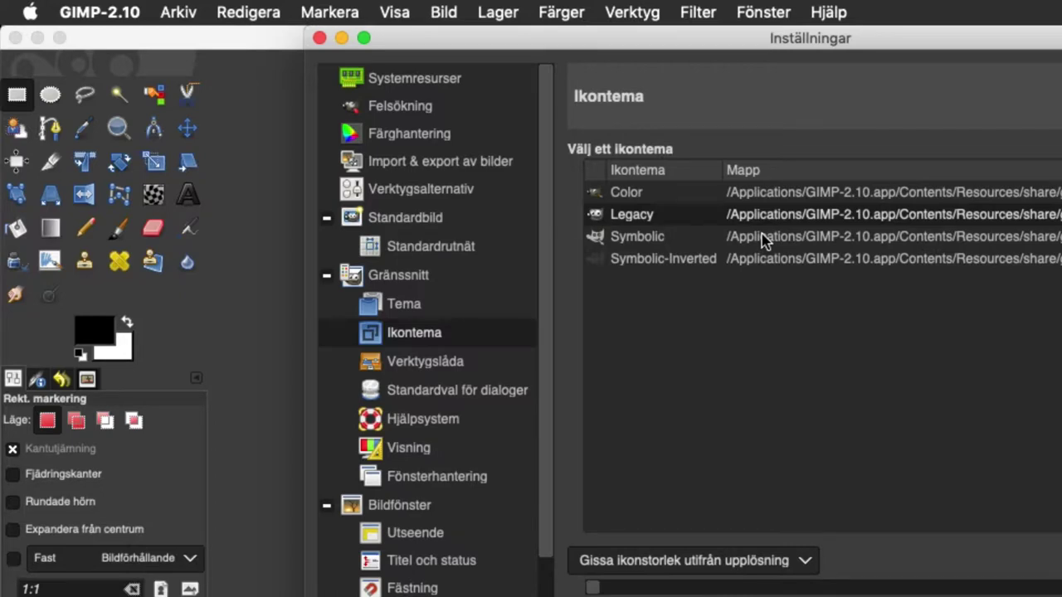
{"action": "left_click", "coordinate": [106, 85]}
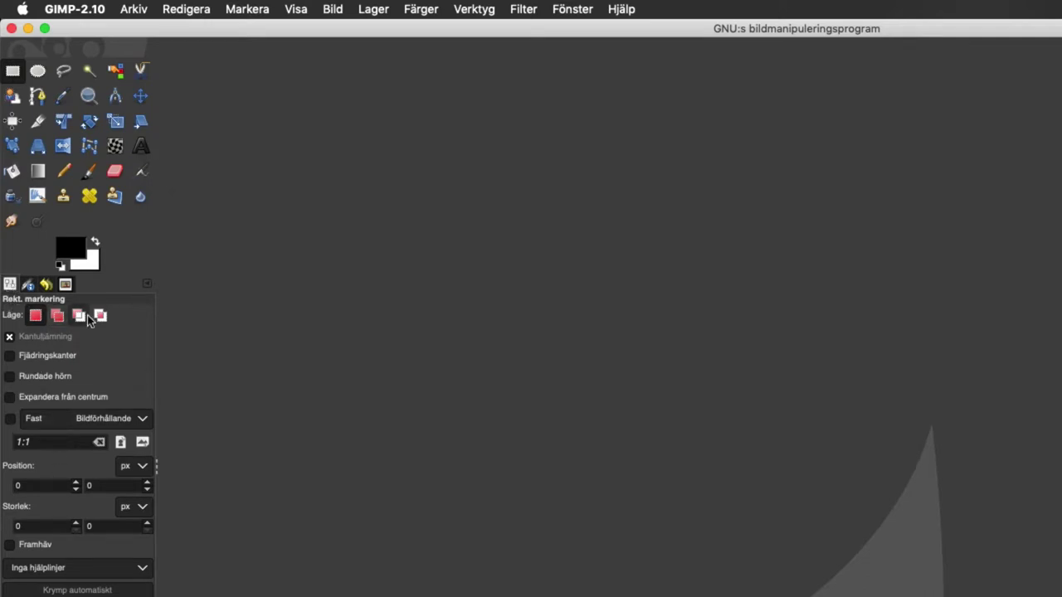
{"action": "left_click", "coordinate": [89, 171]}
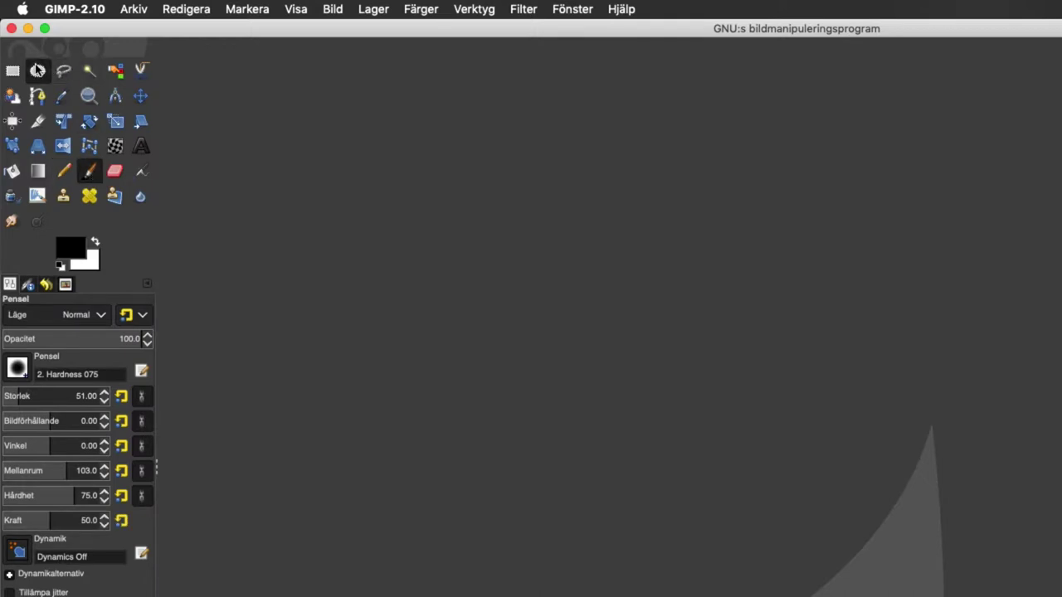
{"action": "left_click", "coordinate": [37, 70]}
{"action": "left_click", "coordinate": [15, 100]}
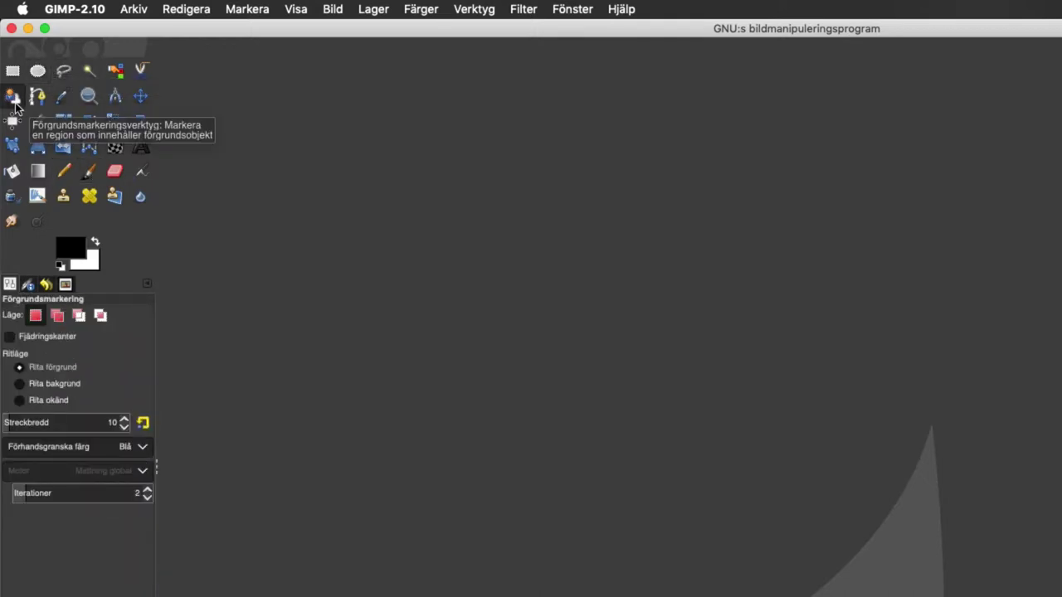
{"action": "left_click", "coordinate": [12, 71]}
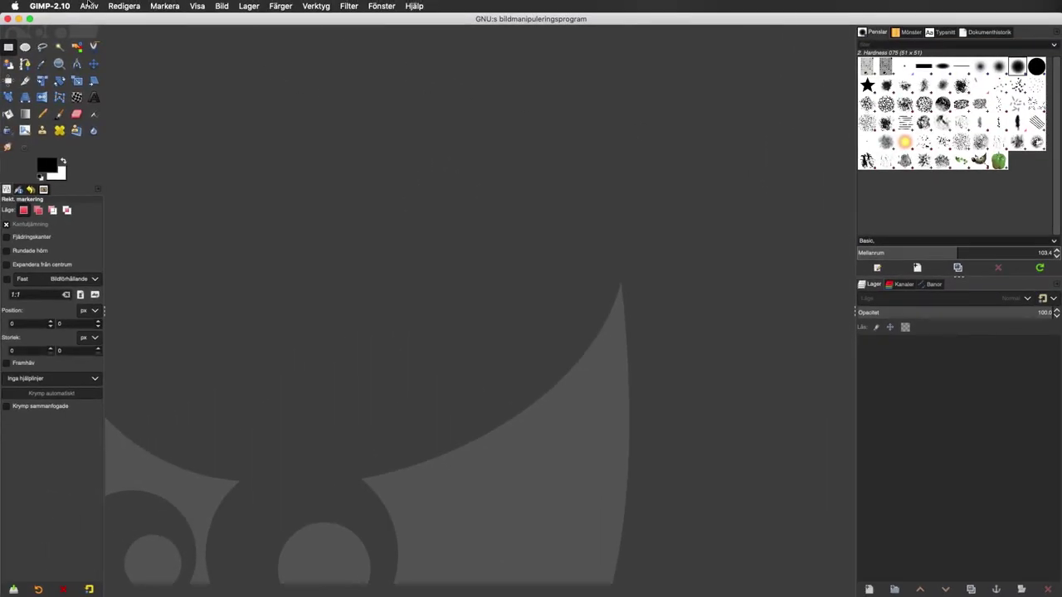
Open the Arkiv (File) menu and browse the menu bar toward Lager (Layer).
{"action": "left_click", "coordinate": [89, 6]}
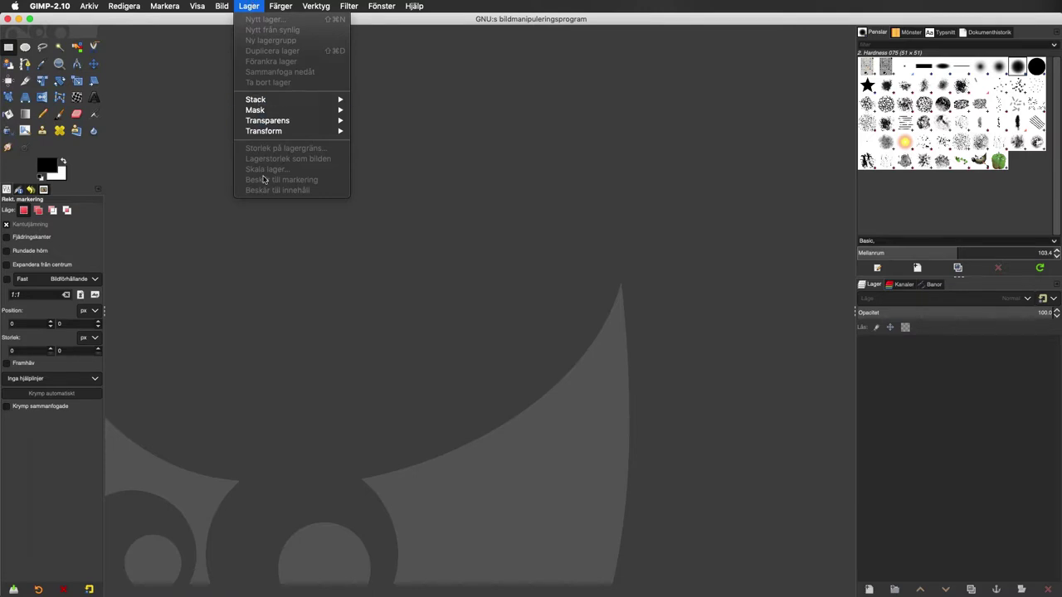
Look through the Filter menu's unavailable effects, then bring up the Arkiv (File) menu.
{"action": "left_click", "coordinate": [249, 6]}
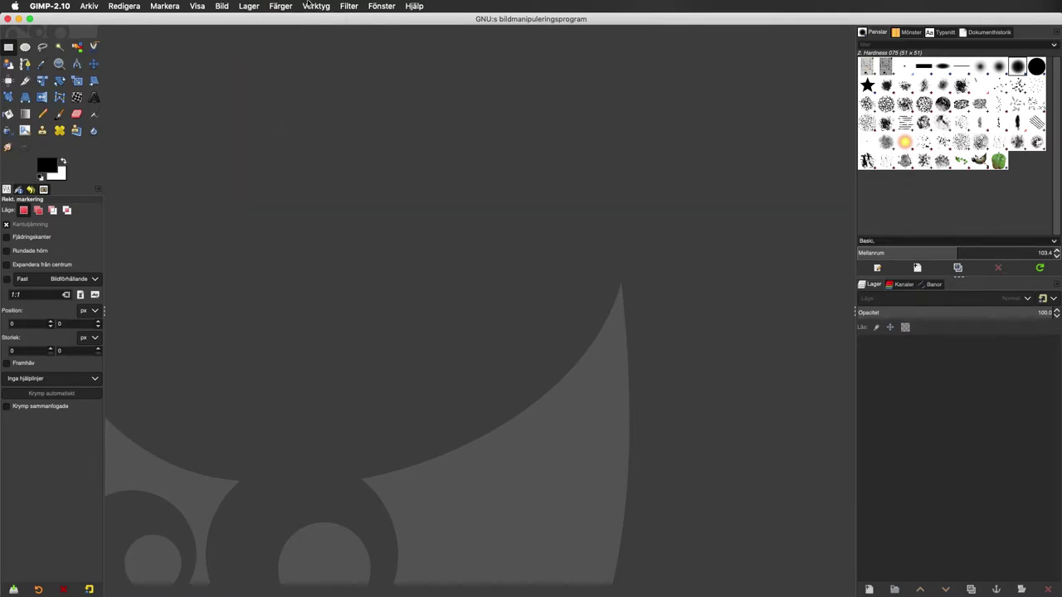
{"action": "left_click", "coordinate": [350, 5]}
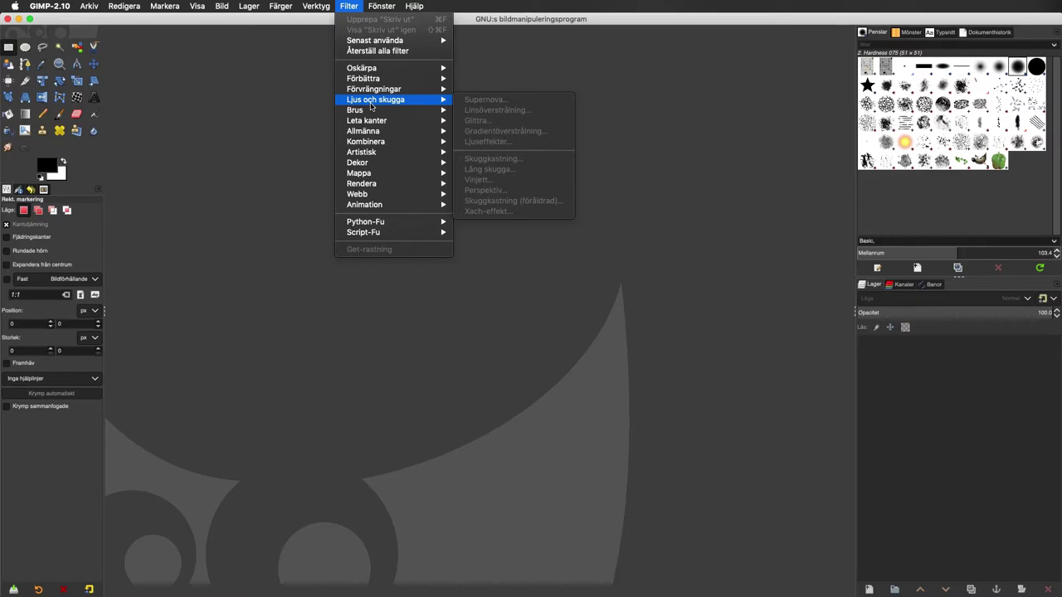
{"action": "left_click", "coordinate": [350, 4]}
{"action": "left_click", "coordinate": [92, 6]}
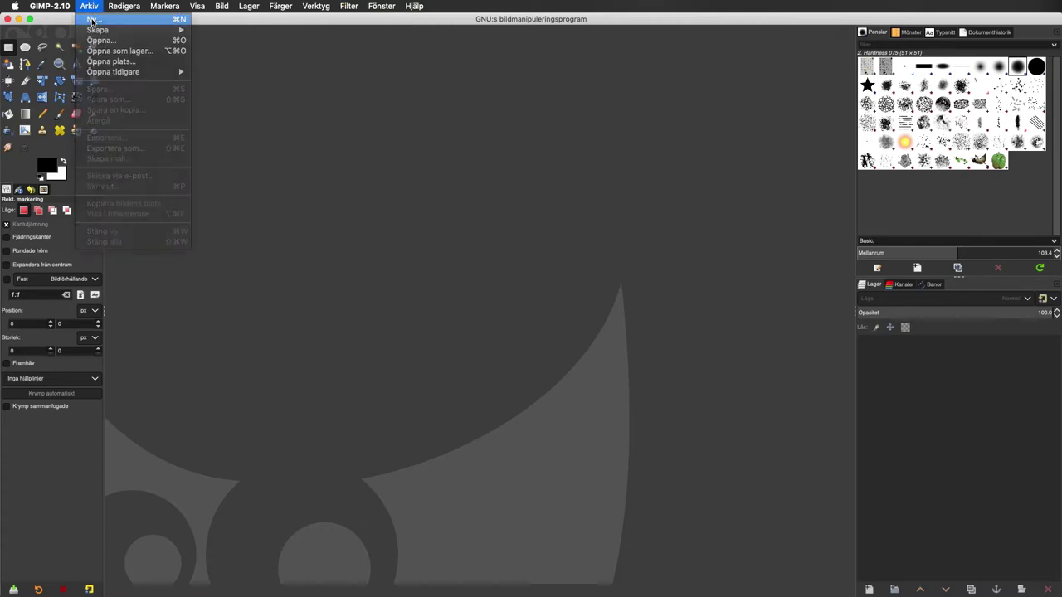
Start a new image in px units using the 1920×1080 (Full HD 1080p) template.
{"action": "left_click", "coordinate": [92, 19]}
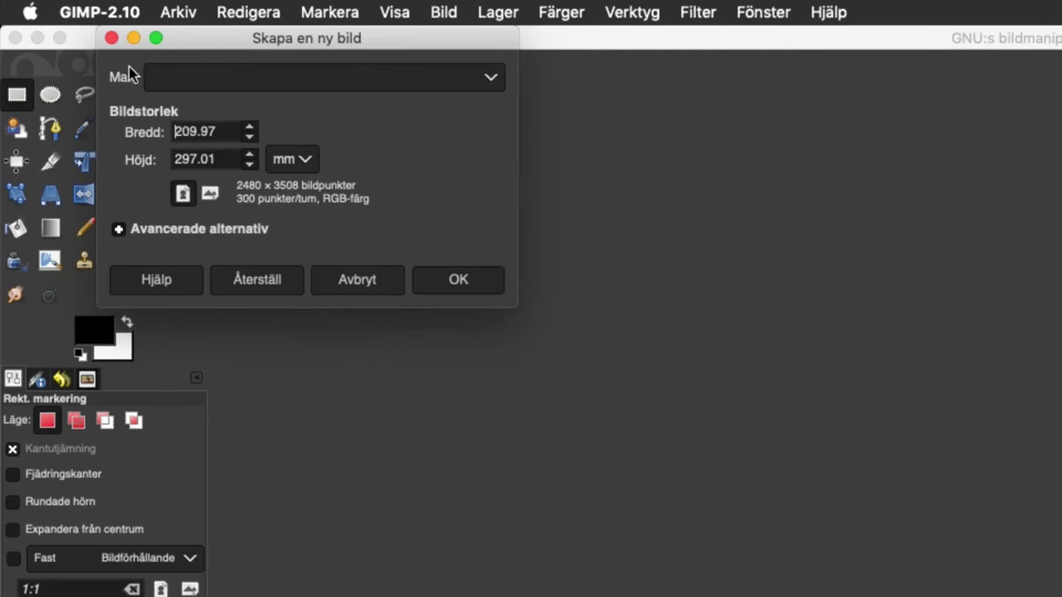
{"action": "left_click", "coordinate": [306, 160]}
{"action": "left_click", "coordinate": [318, 107]}
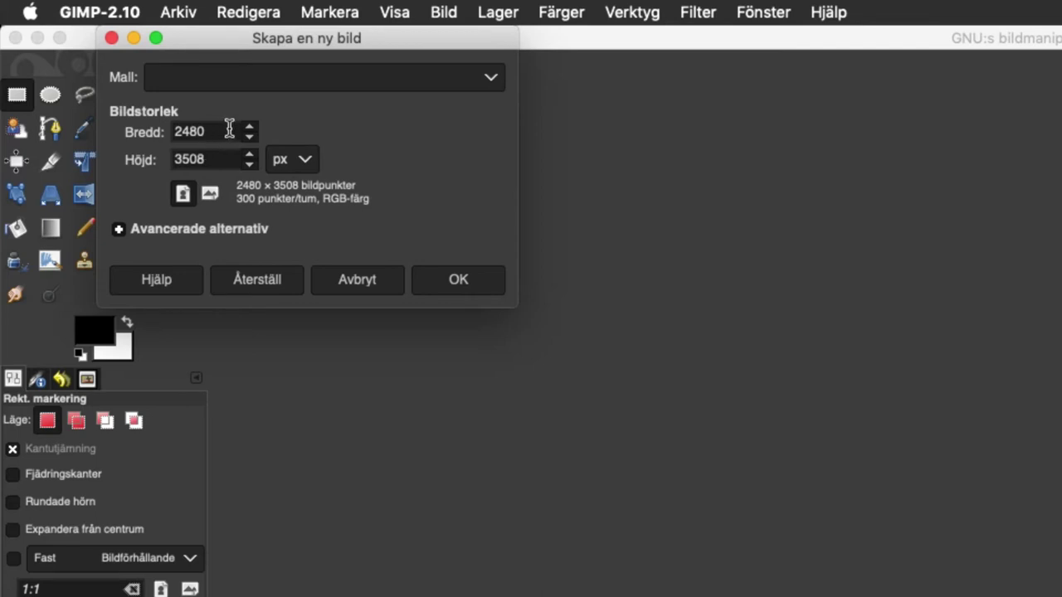
{"action": "left_click", "coordinate": [358, 83]}
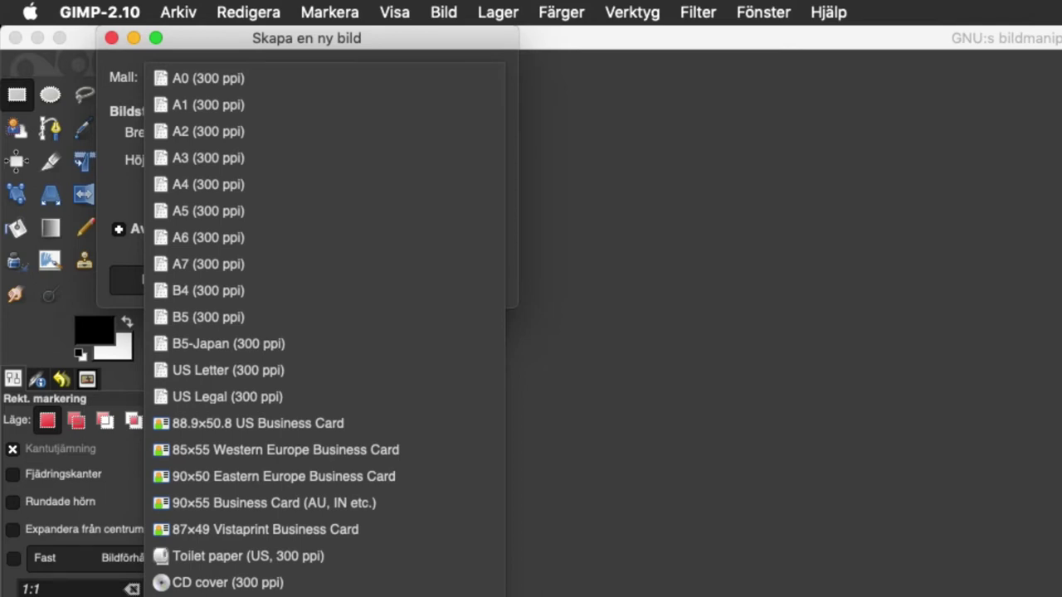
{"action": "left_click", "coordinate": [241, 348]}
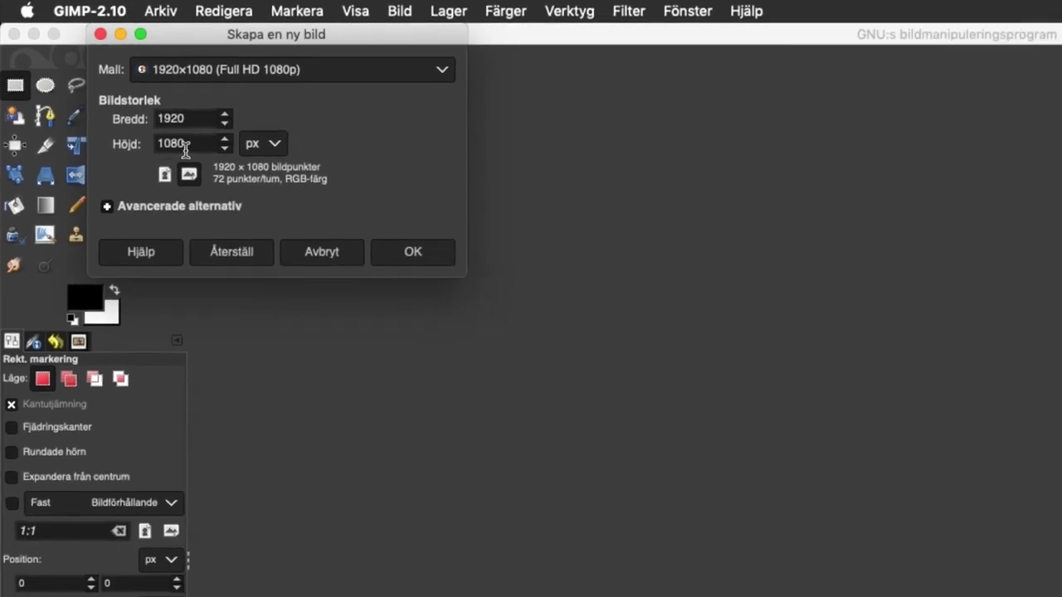
Create the white 1920×1080 image and set the view zoom to 50%.
{"action": "key", "text": "Return"}
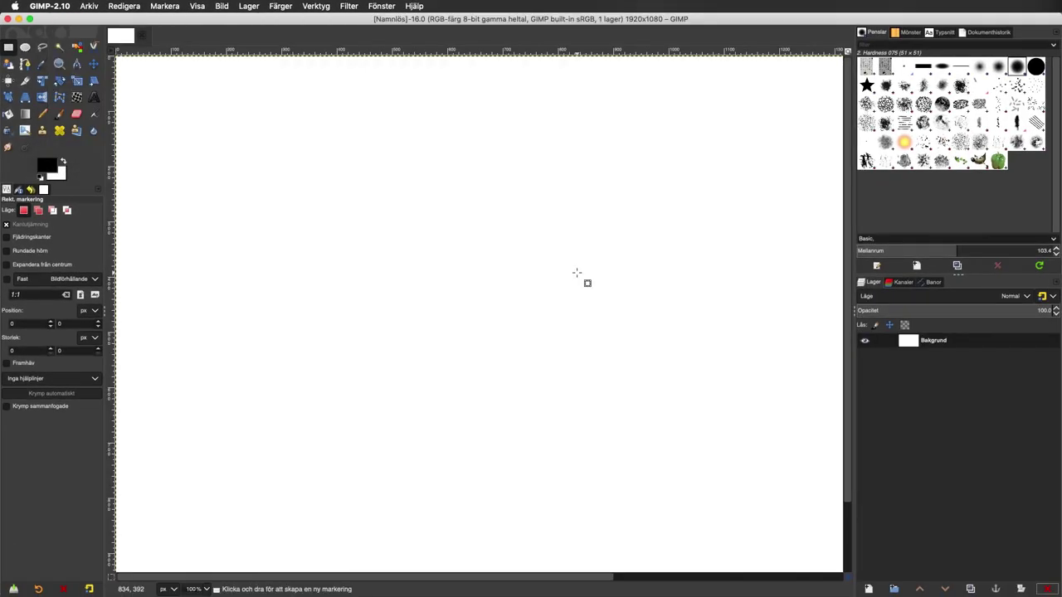
{"action": "scroll", "coordinate": [576, 273], "scroll_direction": "right", "scroll_amount": 5}
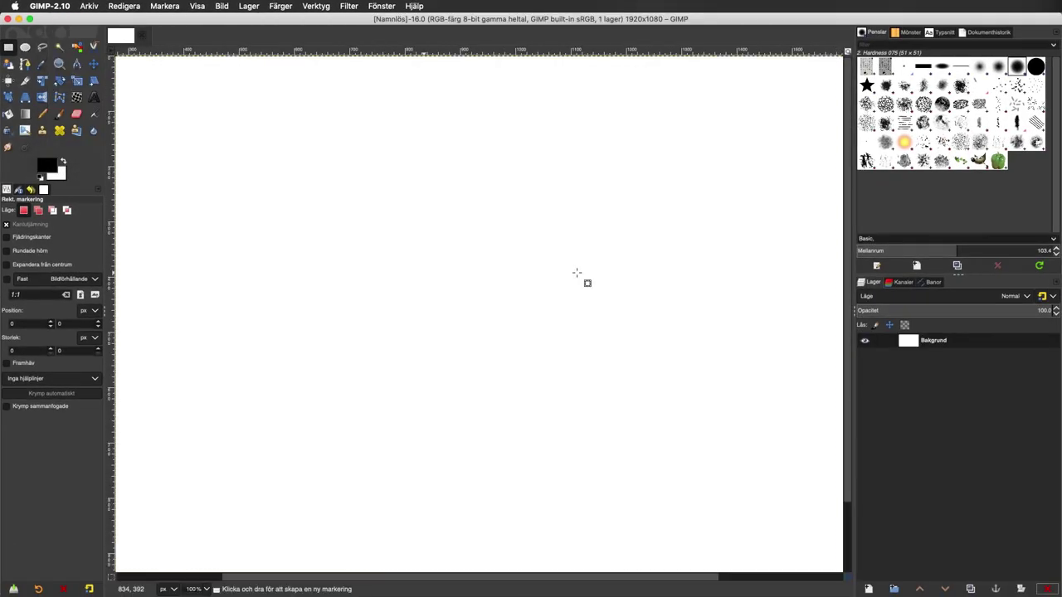
{"action": "scroll", "coordinate": [576, 273], "scroll_direction": "left", "scroll_amount": 5}
{"action": "scroll", "coordinate": [576, 272], "scroll_direction": "down", "scroll_amount": 5}
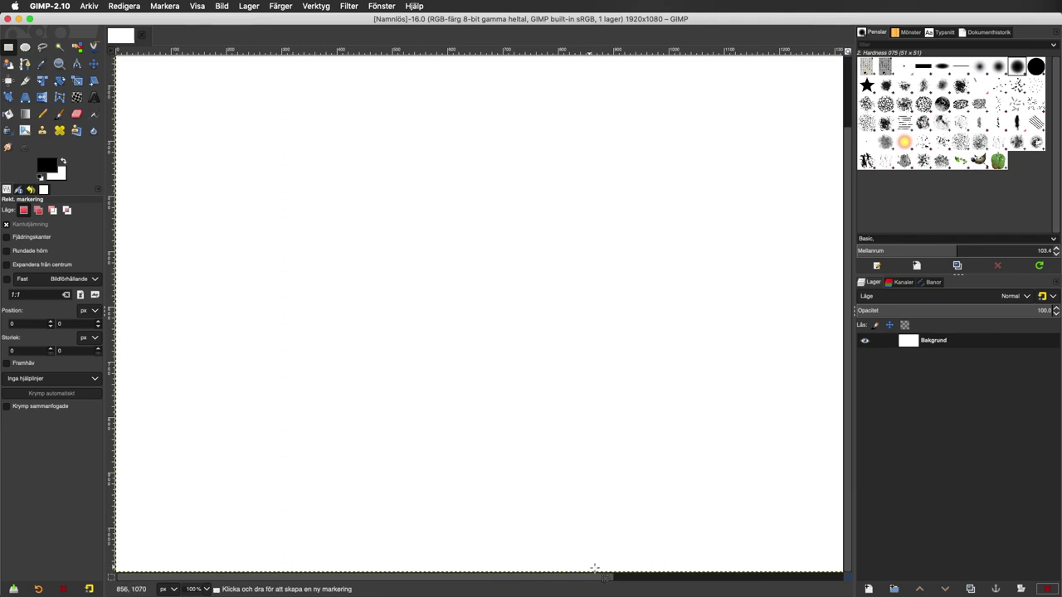
{"action": "scroll", "coordinate": [650, 576], "scroll_direction": "right", "scroll_amount": 2}
{"action": "left_click_drag", "start_coordinate": [744, 582], "coordinate": [544, 576]}
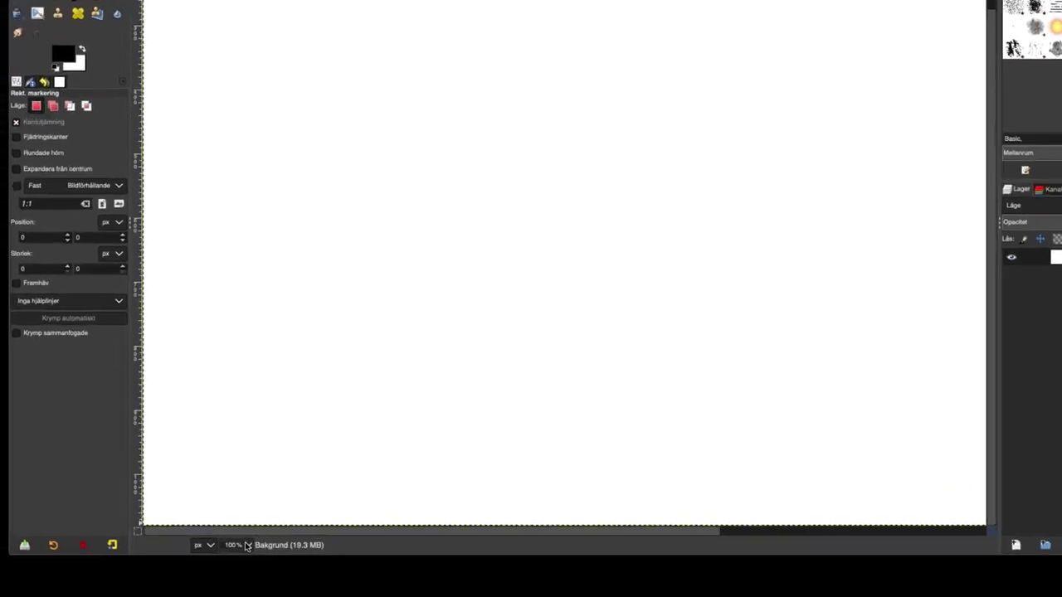
{"action": "left_click", "coordinate": [206, 588]}
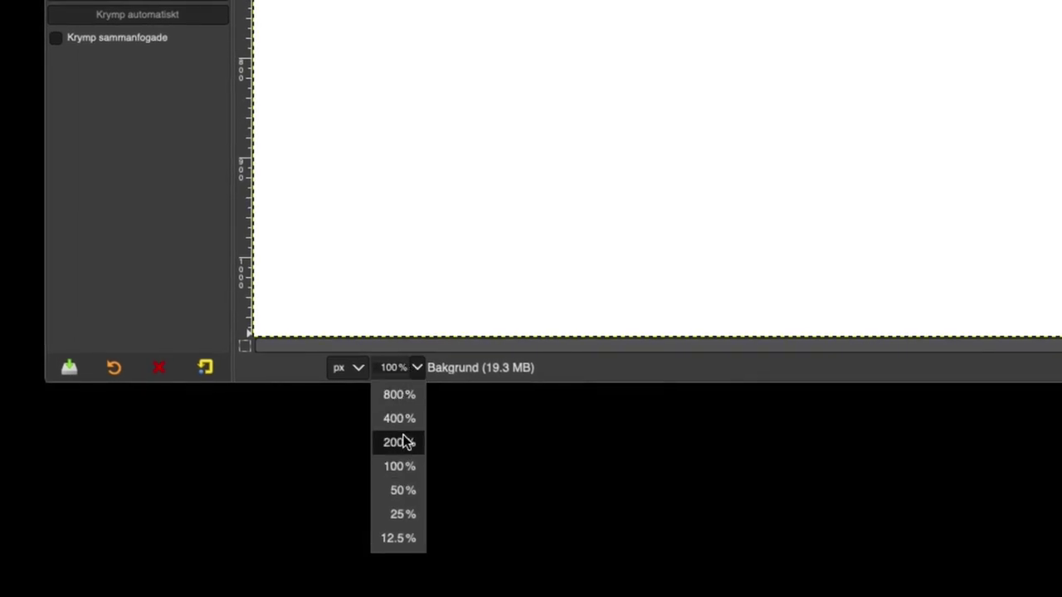
{"action": "left_click", "coordinate": [401, 491]}
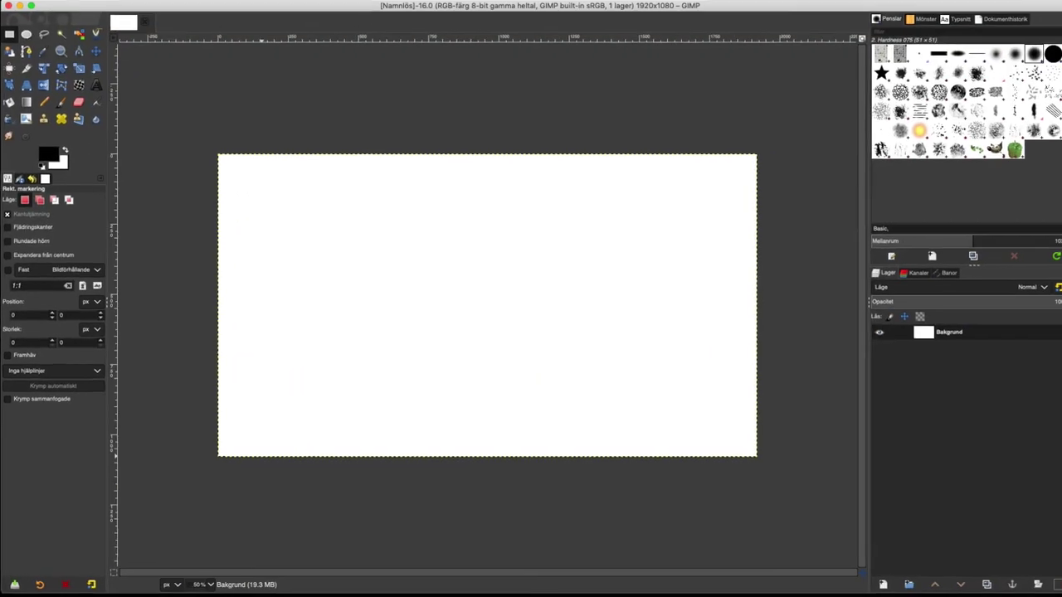